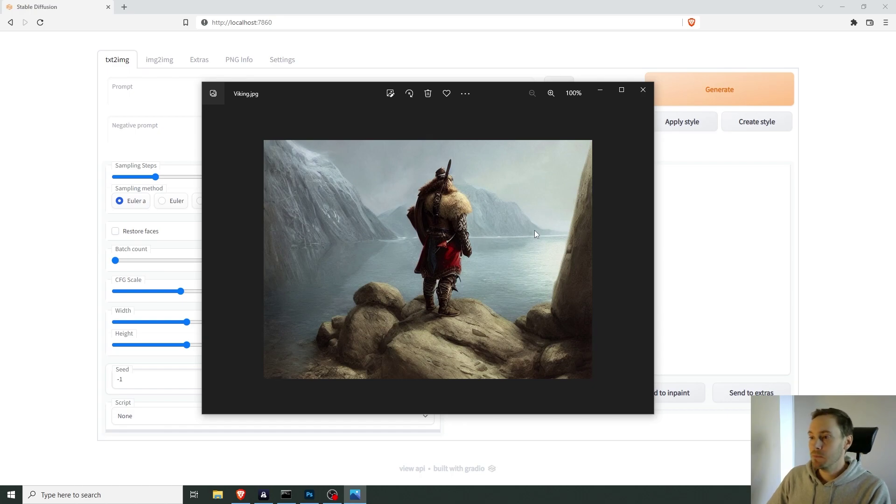
Close the image preview, switch to img2img inpainting of part of an image and load Viking.jpg as the source
click(643, 90)
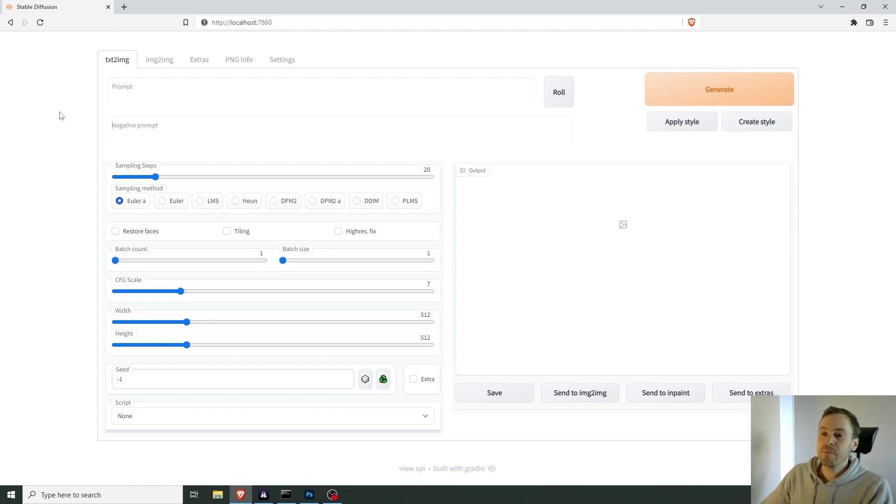
click(159, 63)
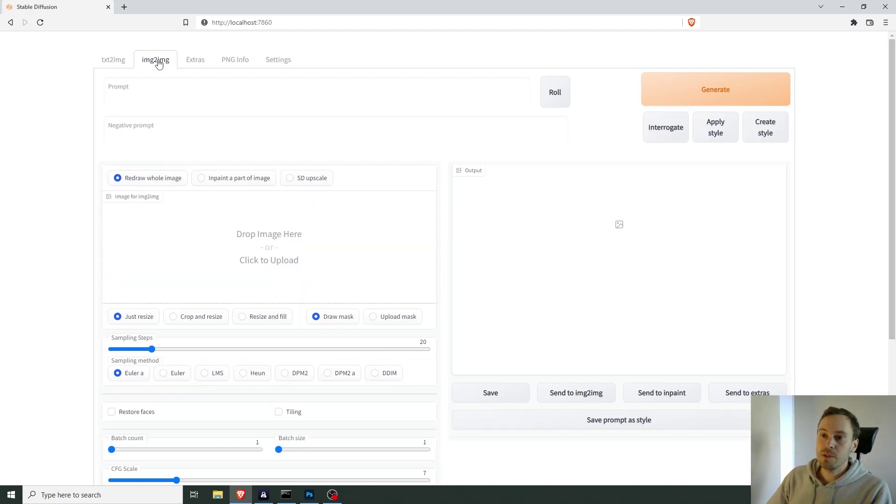
click(202, 182)
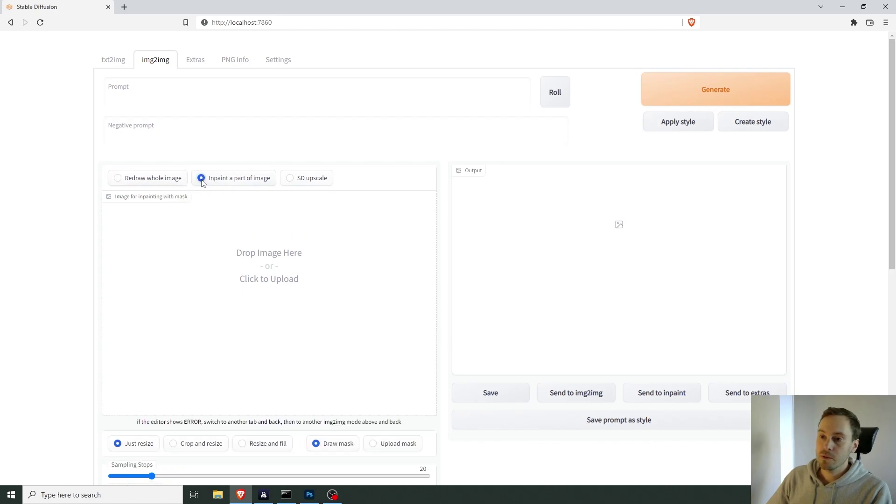
click(279, 240)
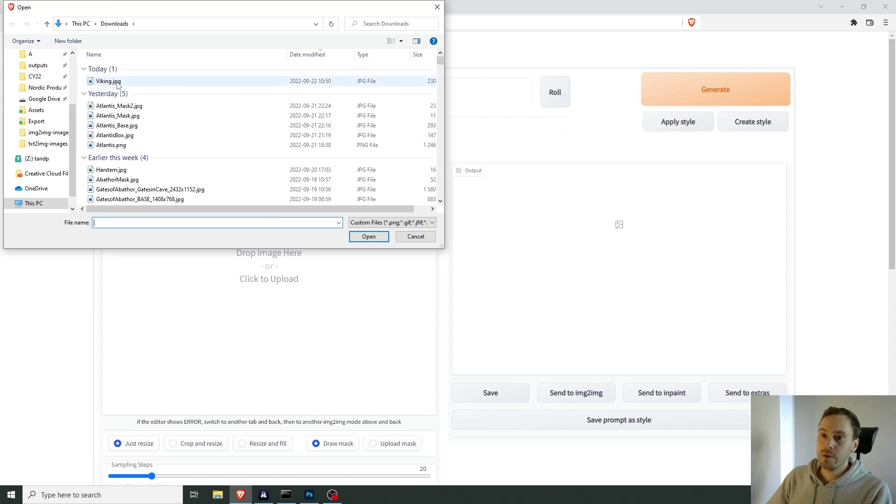
double_click(149, 80)
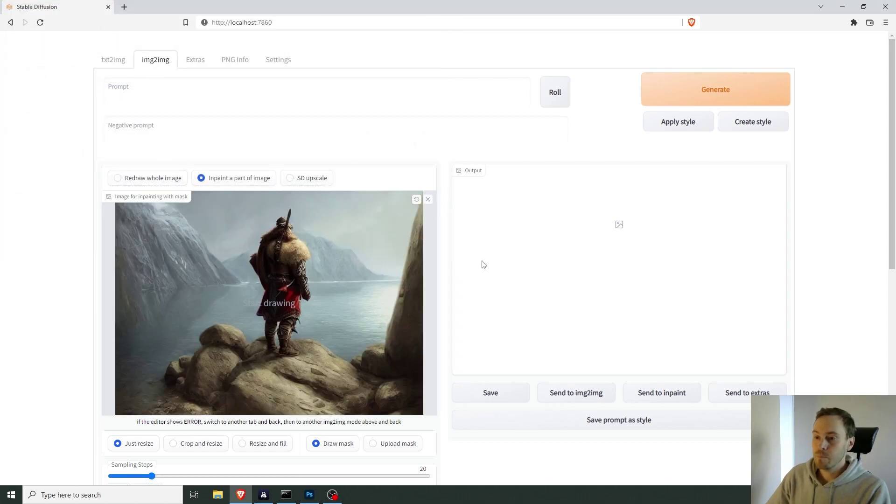
Enter the prompt "viking ship, concept art, digital painting"
click(166, 88)
text(viking)
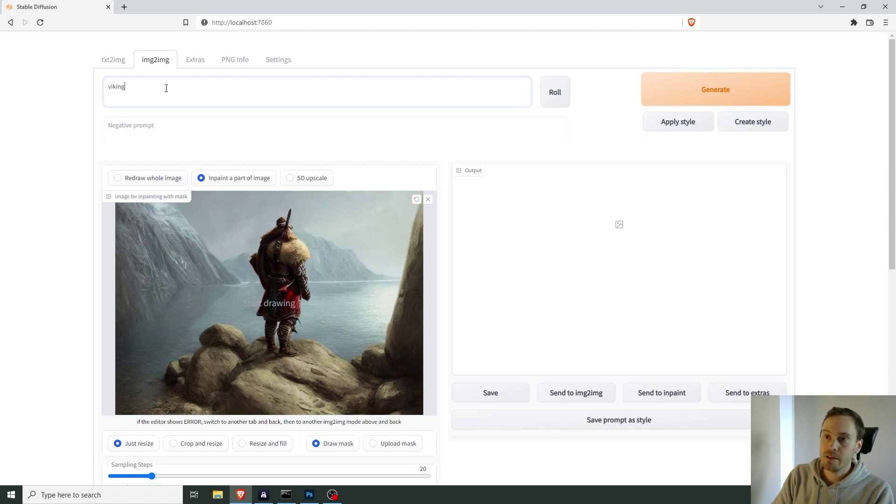
text( ship, concept ar)
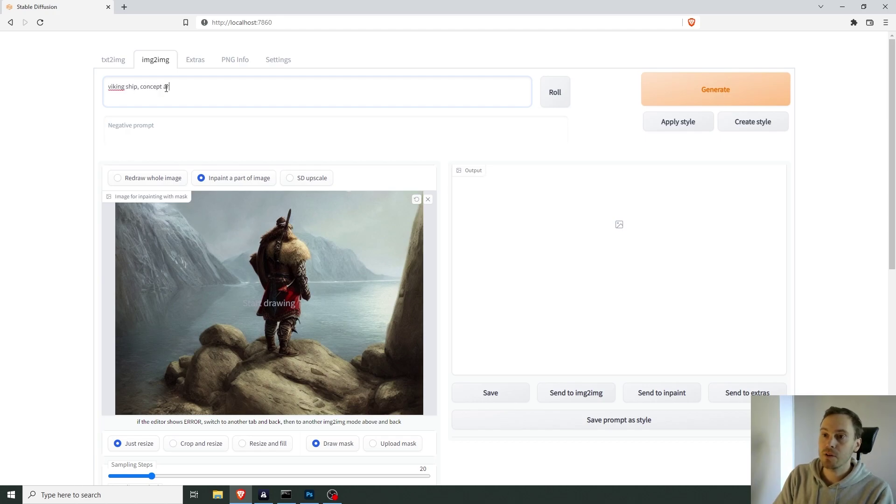
text(t, digital painting)
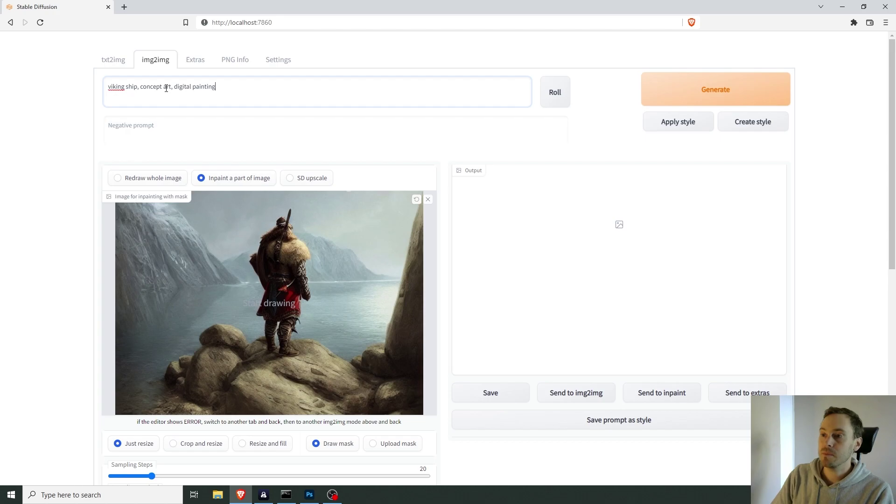
click(63, 188)
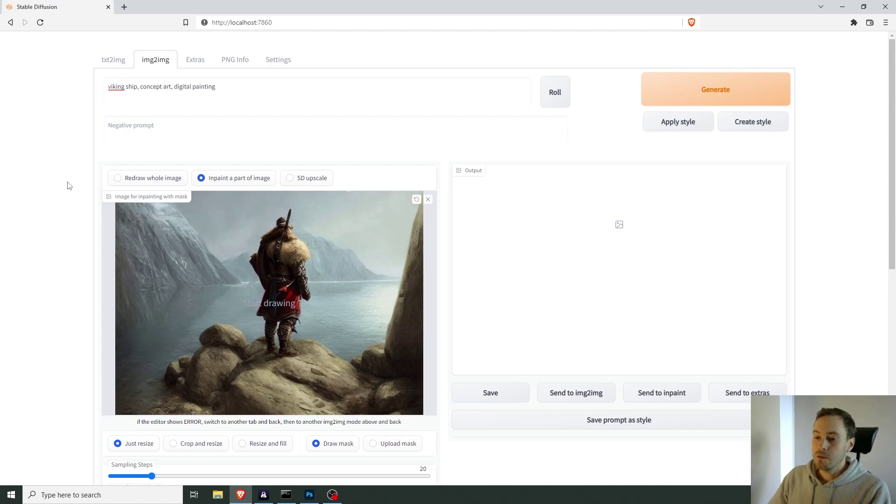
Set the sampling steps to 50 and choose LMS as the sampling method
scroll(66, 184, down, 3)
drag(152, 337, 215, 336)
click(204, 360)
scroll(85, 355, down, 1)
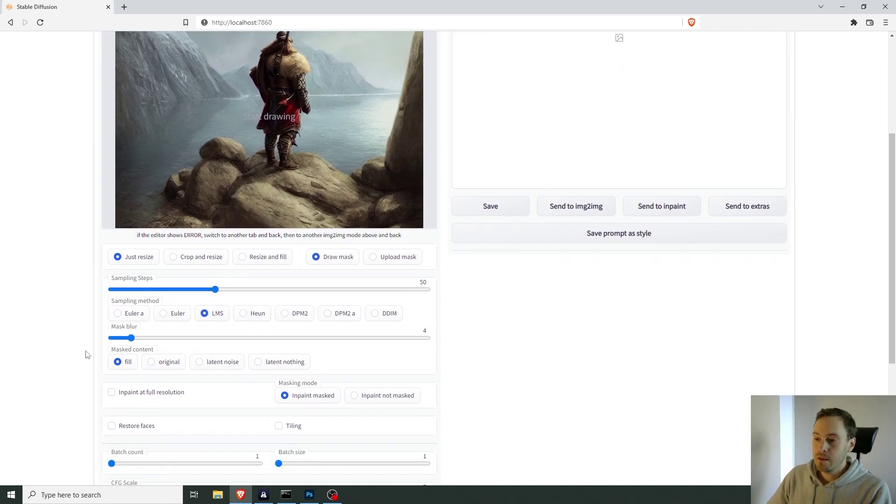
Paint a mask shaped roughly like a ship over the water and far shore between the viking and the cliff
scroll(136, 387, up, 1)
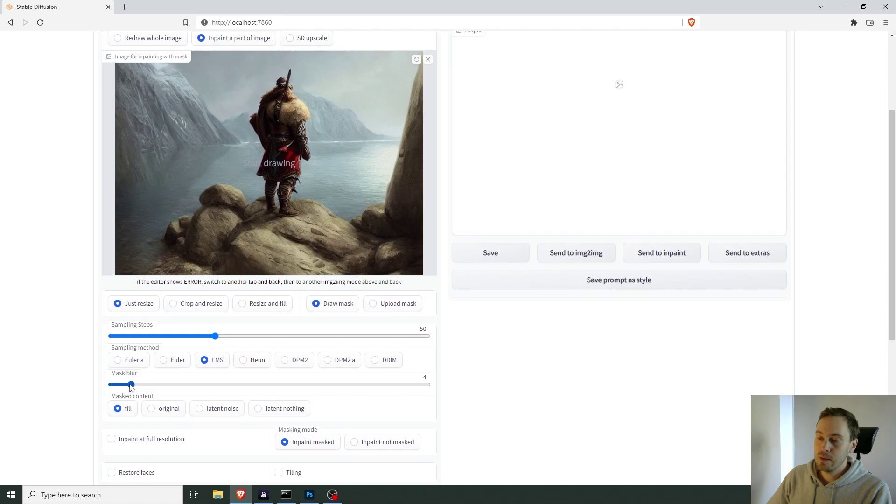
scroll(308, 388, up, 1)
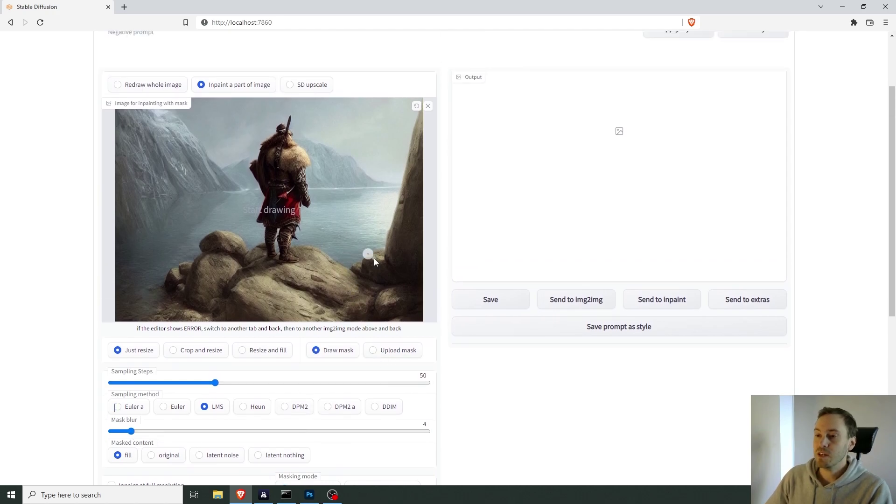
scroll(347, 247, up, 1)
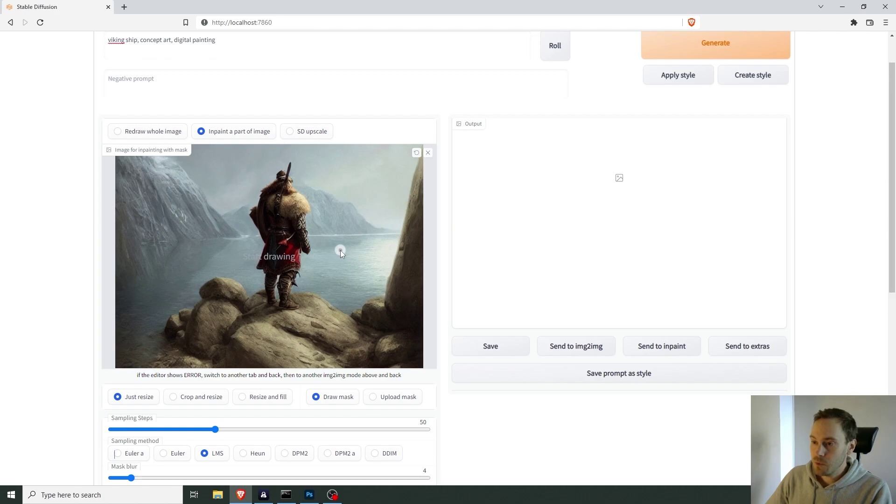
drag(337, 251, 376, 253)
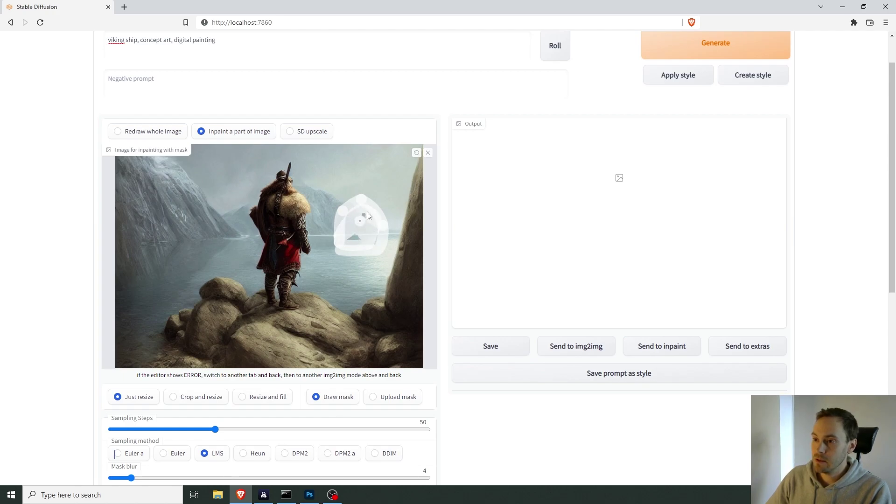
drag(372, 245, 348, 246)
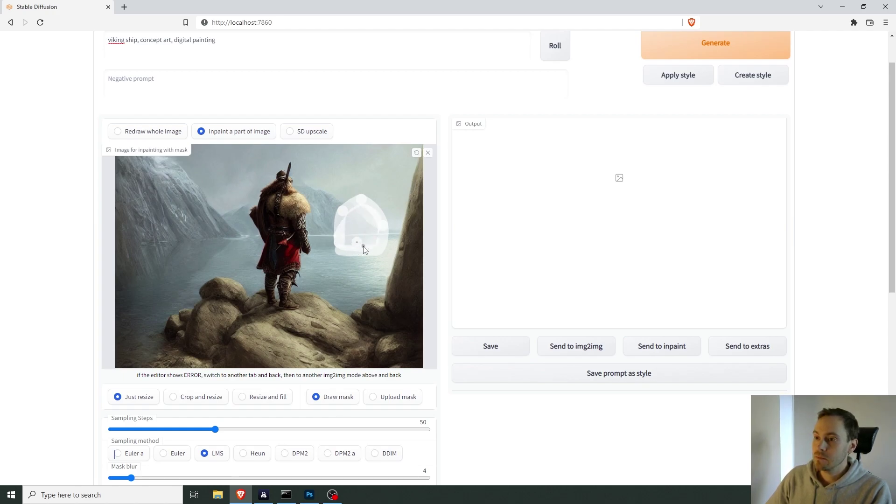
Try mask blur values of 0 and 62 and return the mask blur to 4
scroll(496, 335, down, 2)
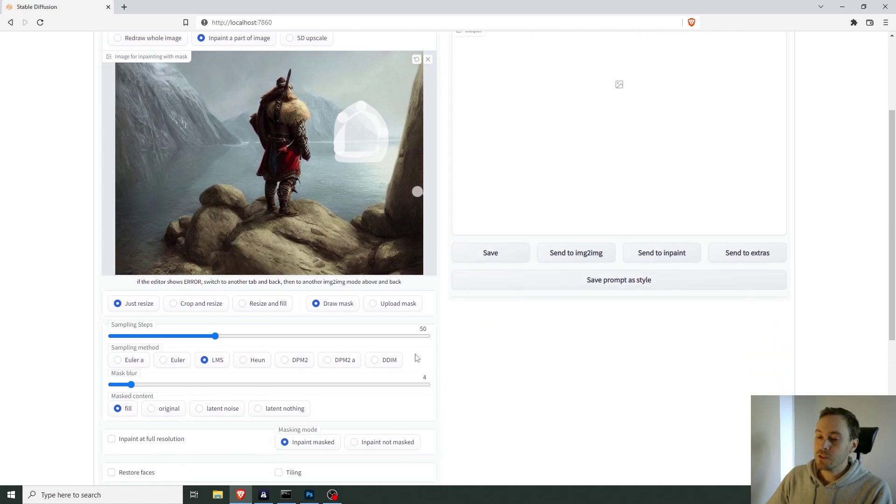
drag(131, 385, 41, 374)
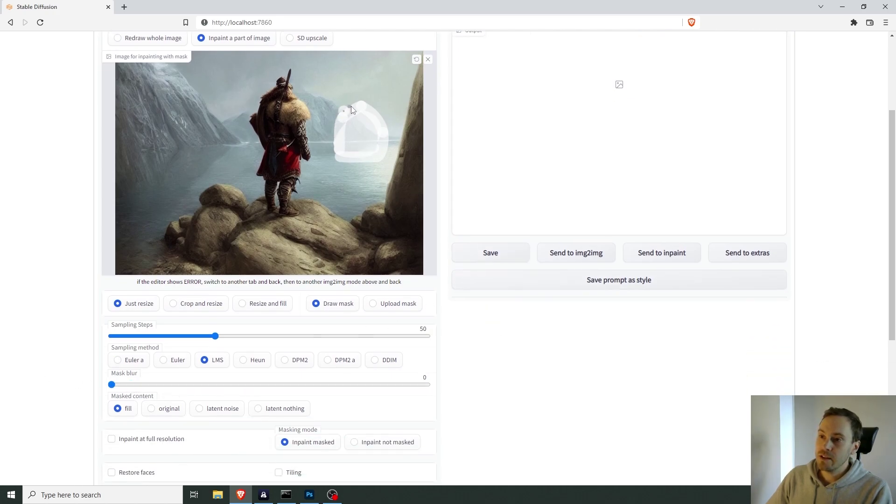
drag(341, 161, 338, 128)
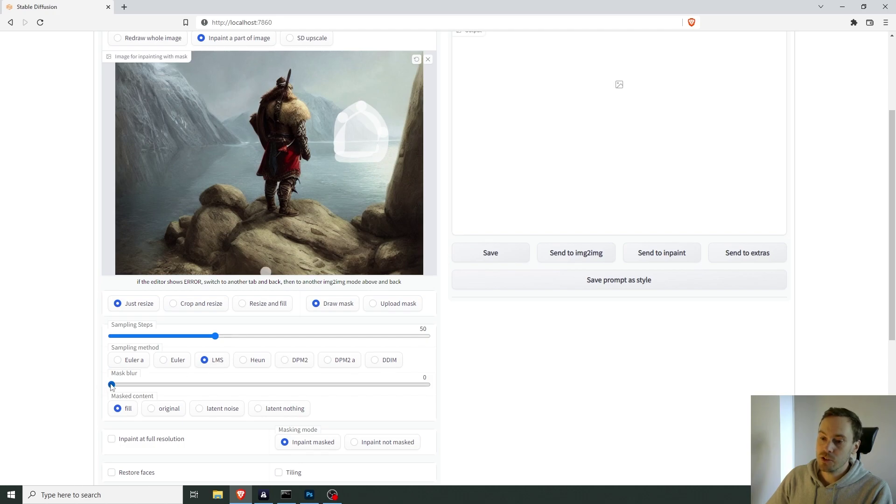
drag(113, 385, 417, 384)
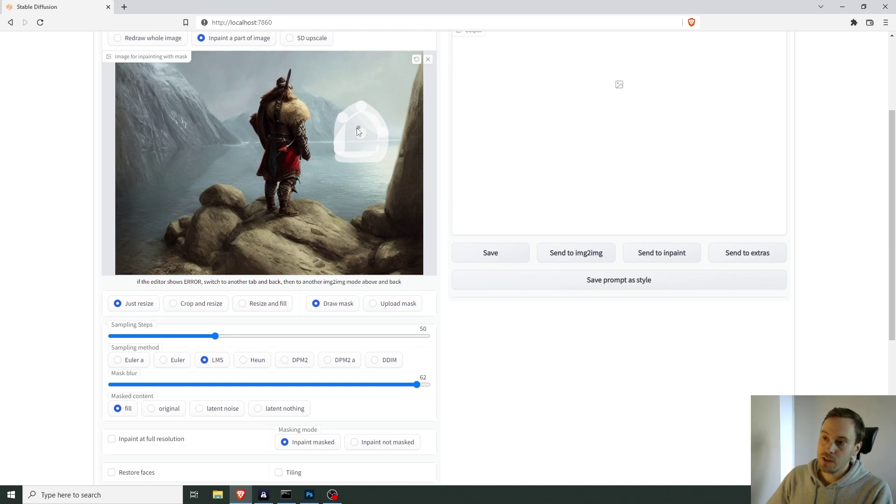
drag(146, 387, 131, 388)
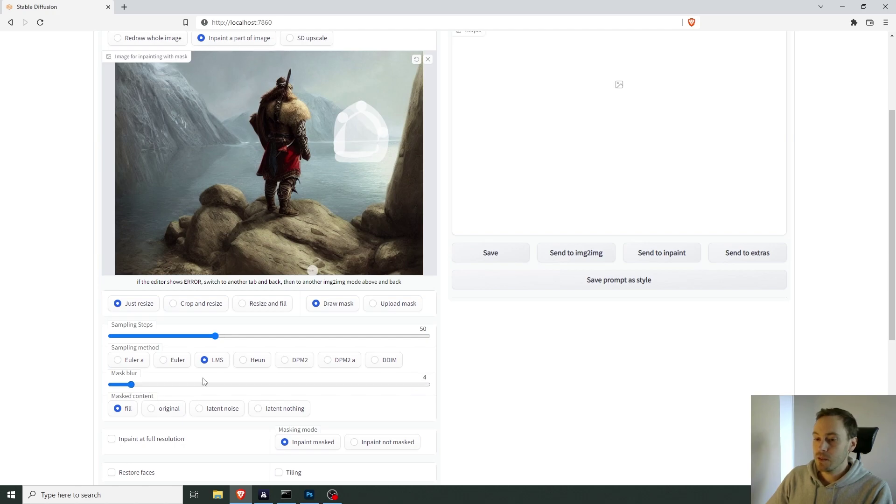
Set the masked content to latent noise
scroll(266, 383, down, 1)
scroll(266, 377, down, 1)
scroll(266, 377, up, 1)
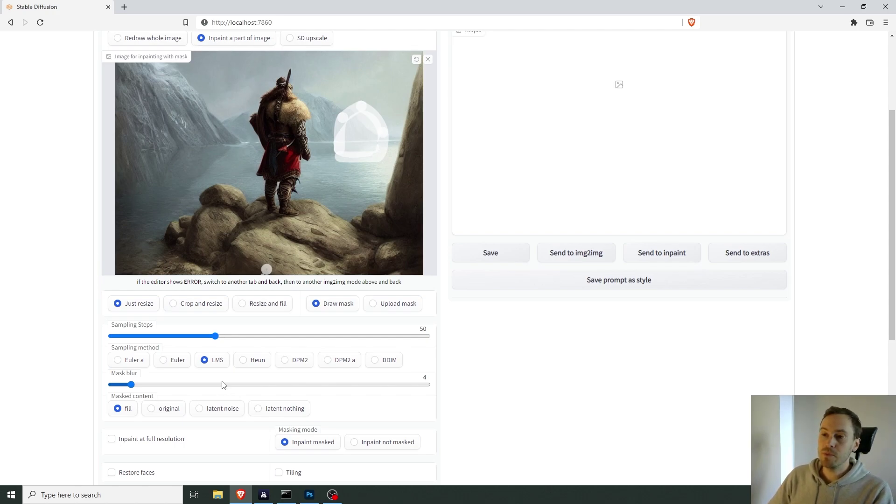
click(199, 409)
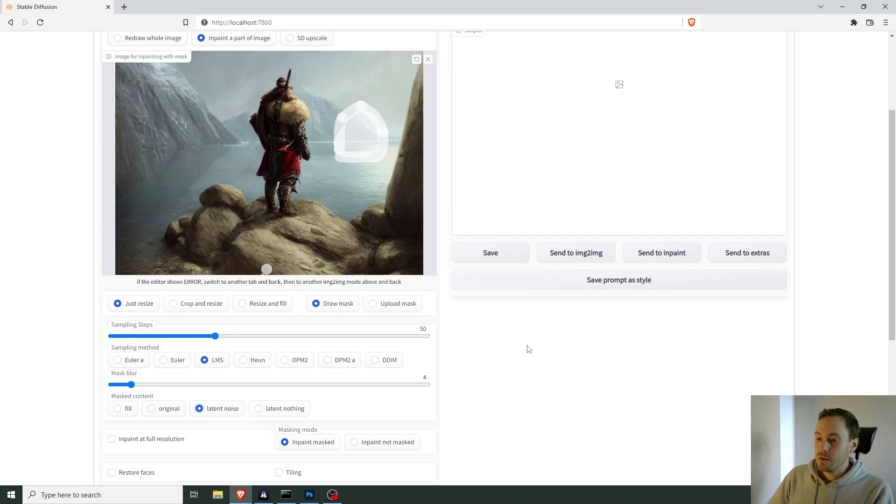
Set the CFG scale to 11 and the output width to 704
scroll(529, 349, down, 1)
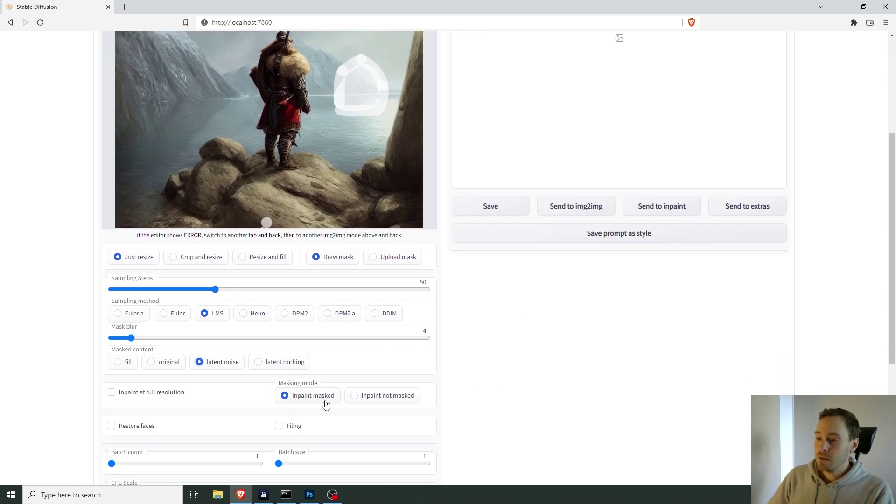
scroll(459, 402, down, 1)
scroll(462, 399, down, 1)
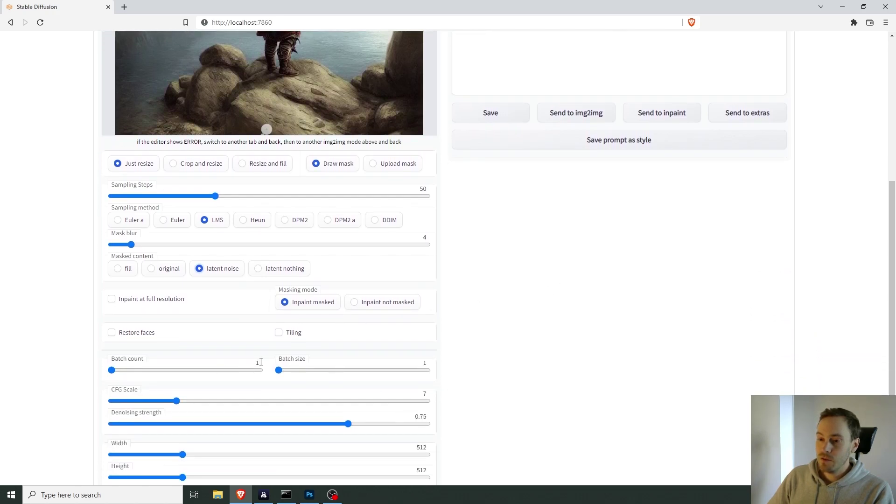
scroll(261, 364, down, 2)
drag(176, 308, 221, 310)
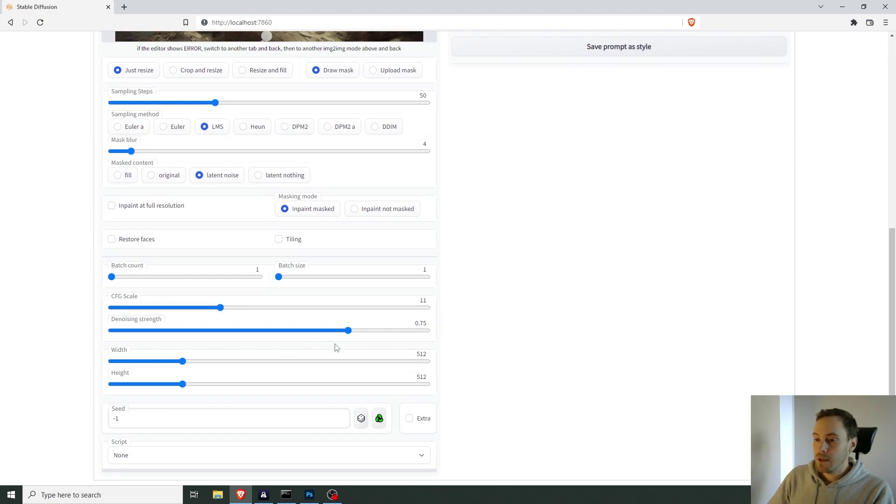
drag(183, 361, 218, 365)
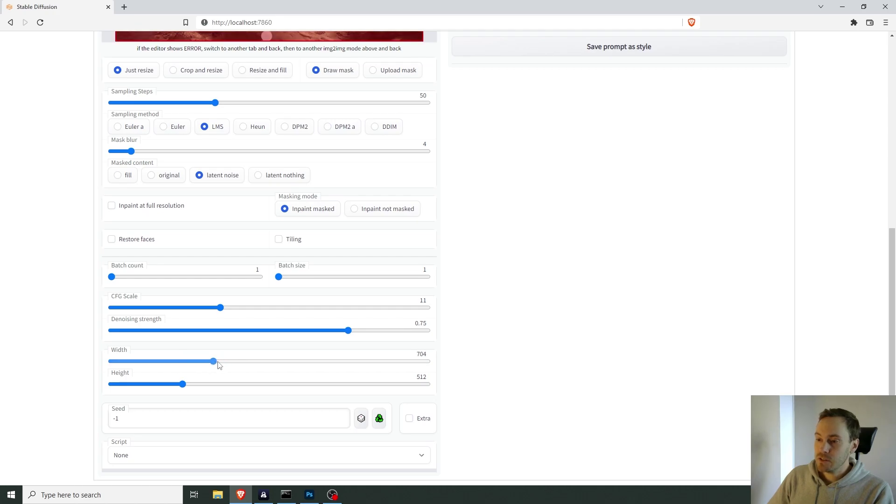
Review the masked area and lower the denoising strength slightly
scroll(531, 356, up, 5)
scroll(530, 358, up, 2)
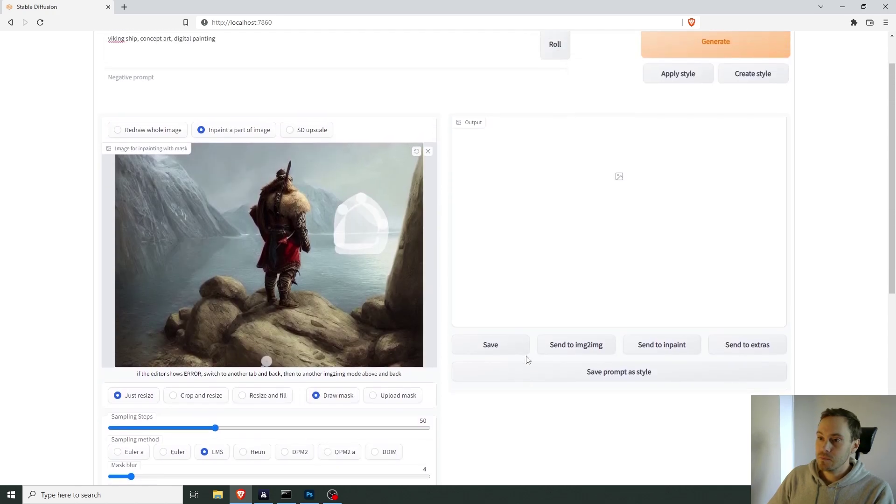
scroll(508, 364, down, 6)
scroll(511, 370, down, 1)
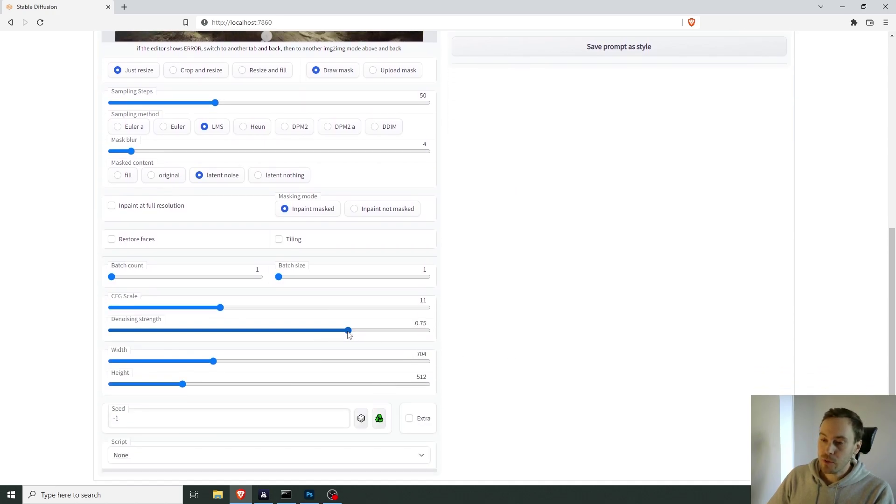
scroll(560, 312, up, 5)
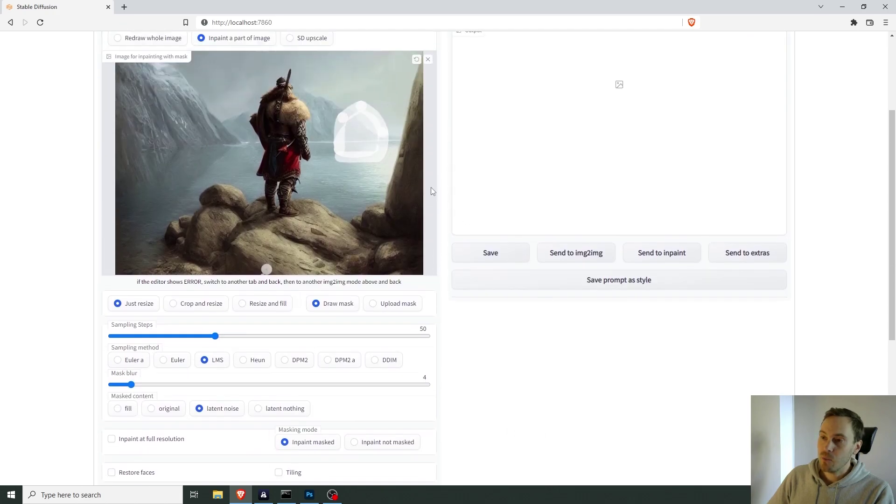
drag(338, 111, 350, 146)
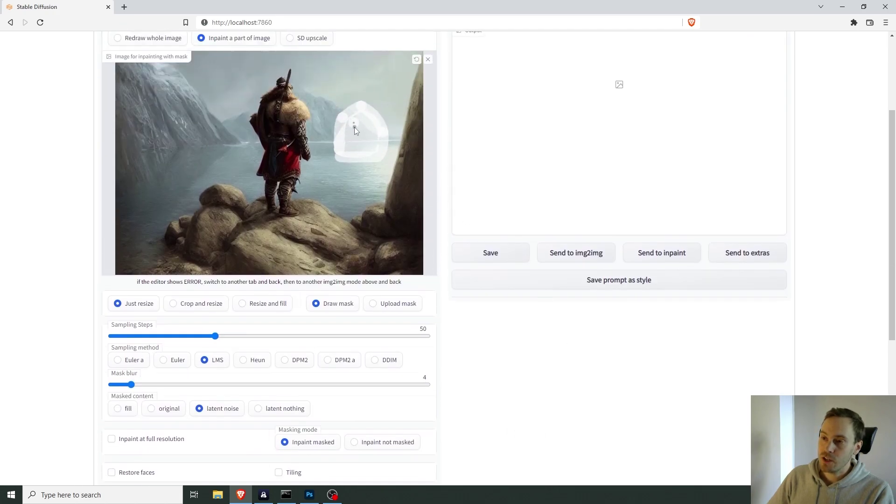
scroll(482, 342, down, 3)
mouse_move(351, 427)
mouse_down()
mouse_move(112, 424)
mouse_move(335, 423)
mouse_up()
scroll(666, 296, up, 6)
Generate the inpainted image, enlarge the result to inspect it, and generate another version
click(689, 91)
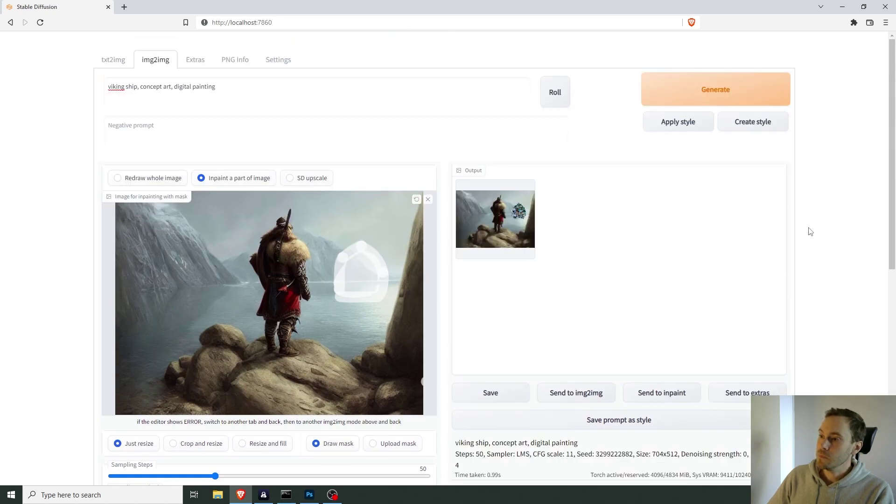
click(508, 220)
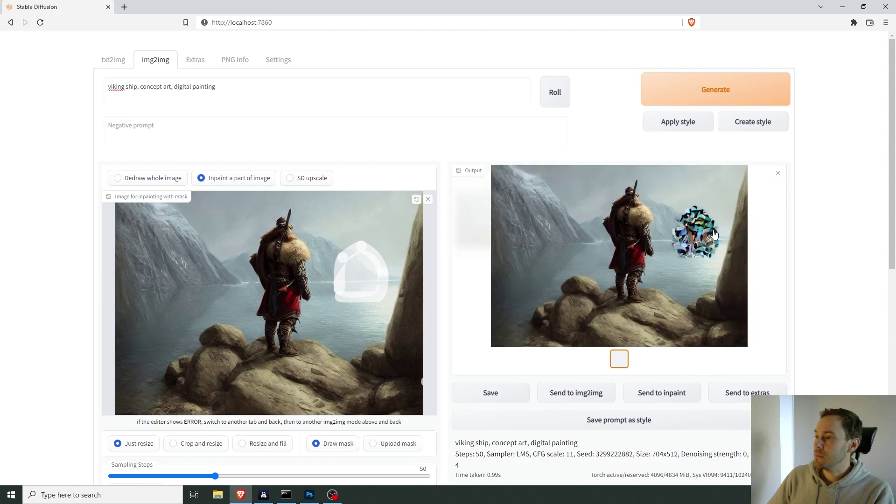
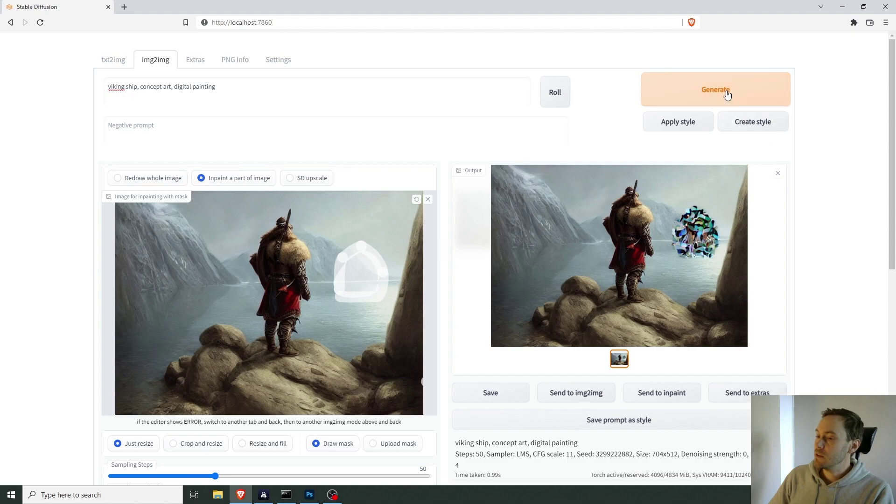
click(726, 94)
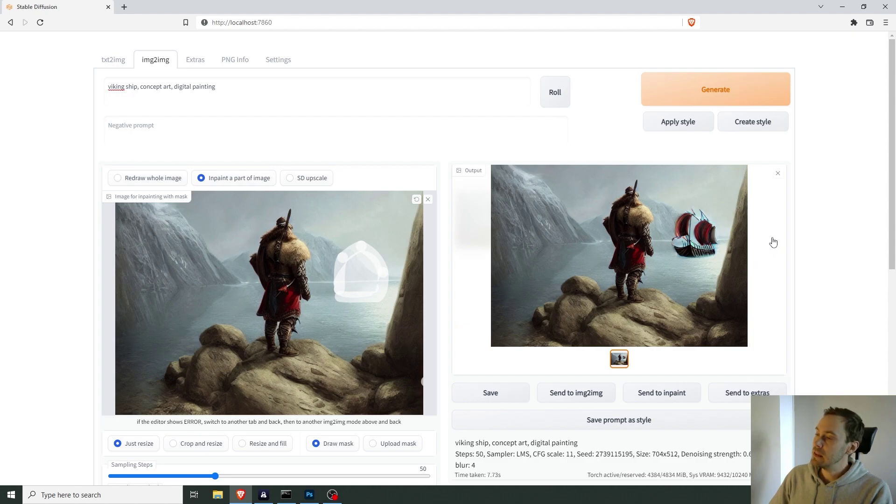
scroll(592, 441, down, 1)
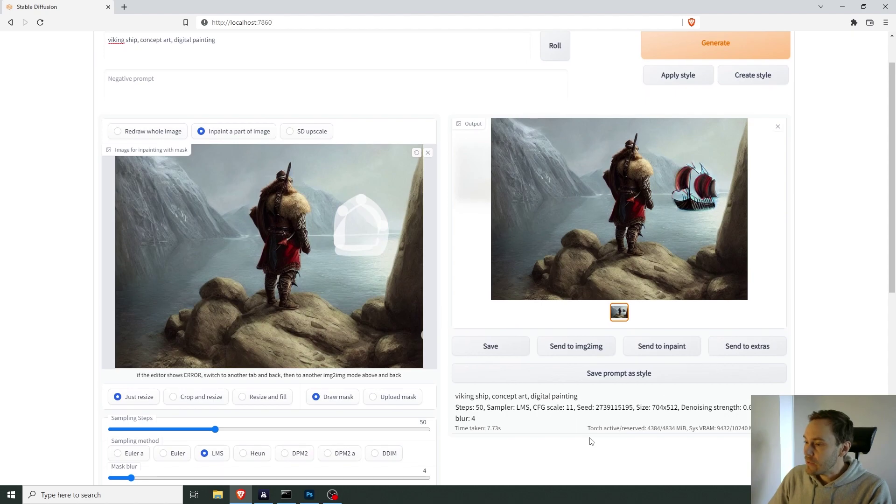
drag(594, 406, 633, 408)
click(613, 409)
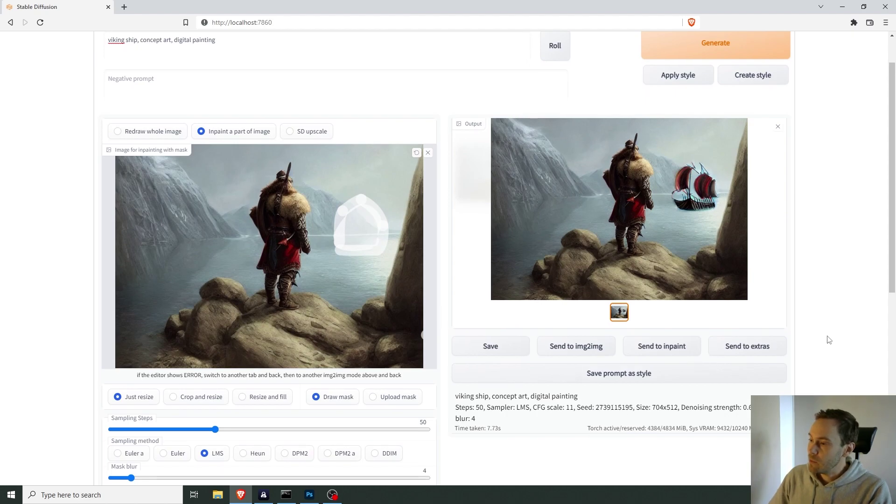
scroll(829, 340, down, 7)
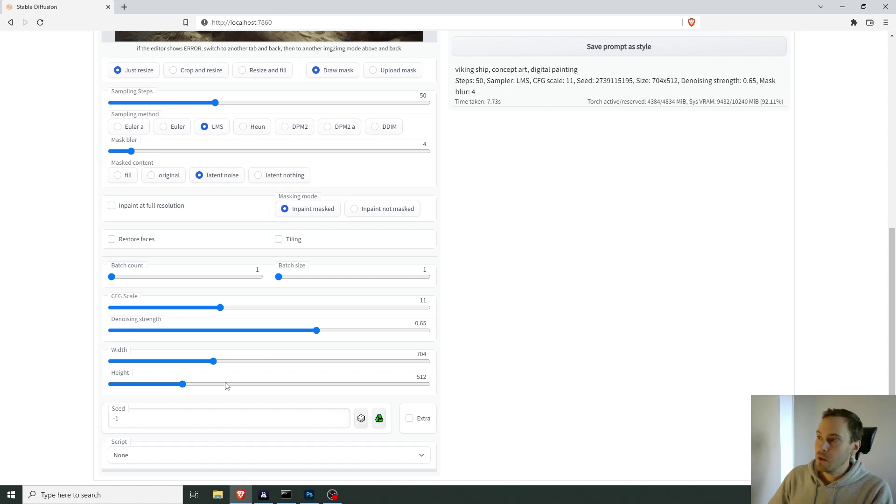
scroll(658, 240, up, 6)
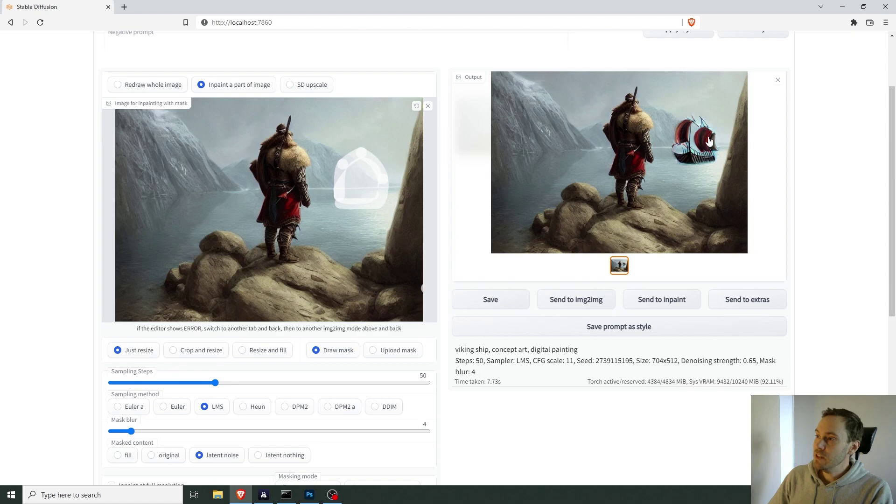
double_click(608, 362)
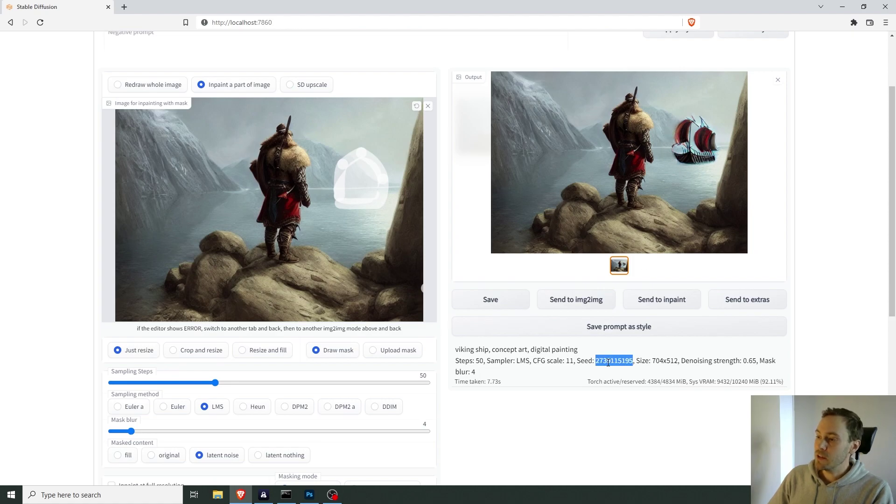
key(ctrl+c)
scroll(608, 363, down, 6)
click(135, 418)
key(ctrl+v)
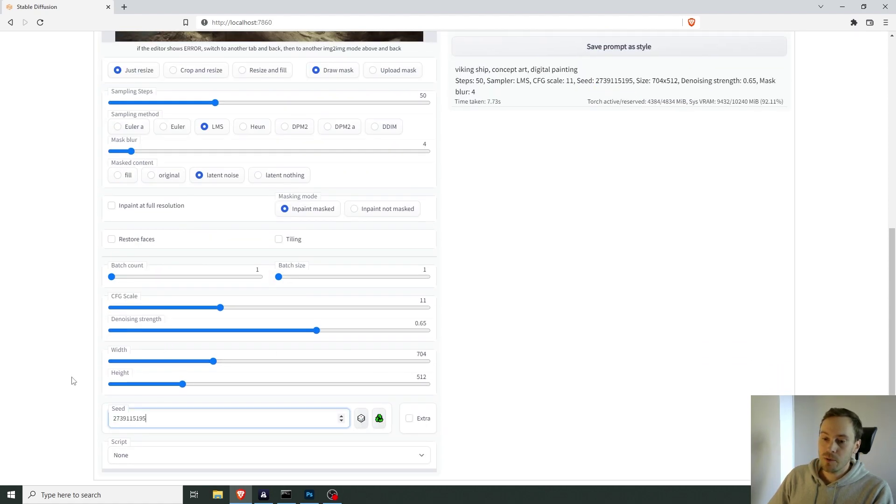
scroll(358, 203, up, 8)
scroll(278, 280, down, 3)
scroll(118, 90, up, 3)
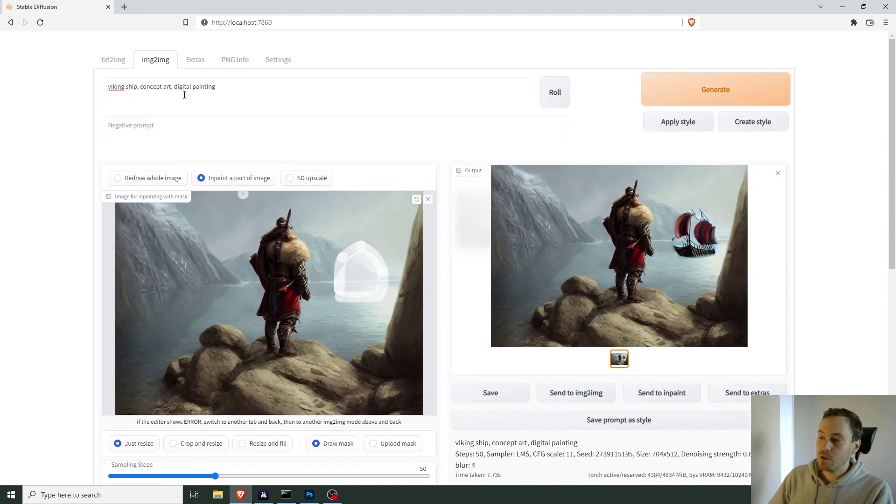
Set the seed to -1 and generate two more versions of the inpainted image
scroll(488, 392, down, 8)
drag(158, 422, 63, 415)
click(764, 248)
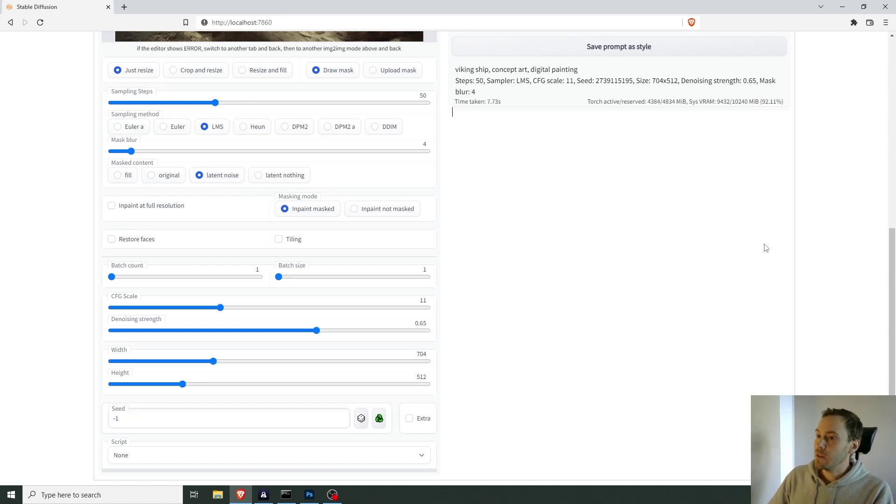
scroll(801, 315, up, 7)
scroll(800, 315, up, 1)
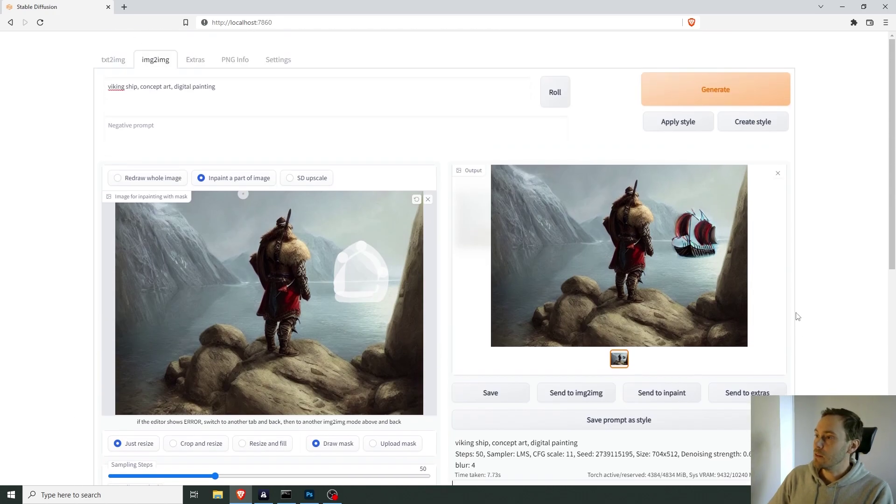
click(716, 89)
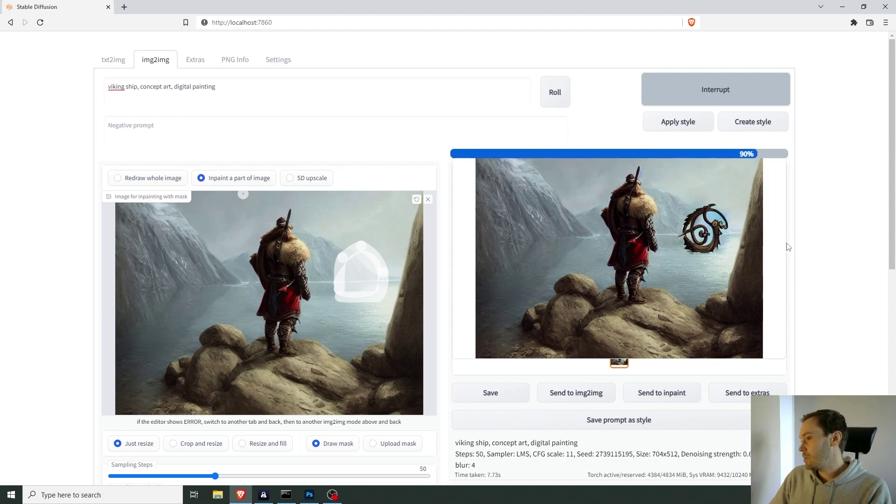
click(726, 93)
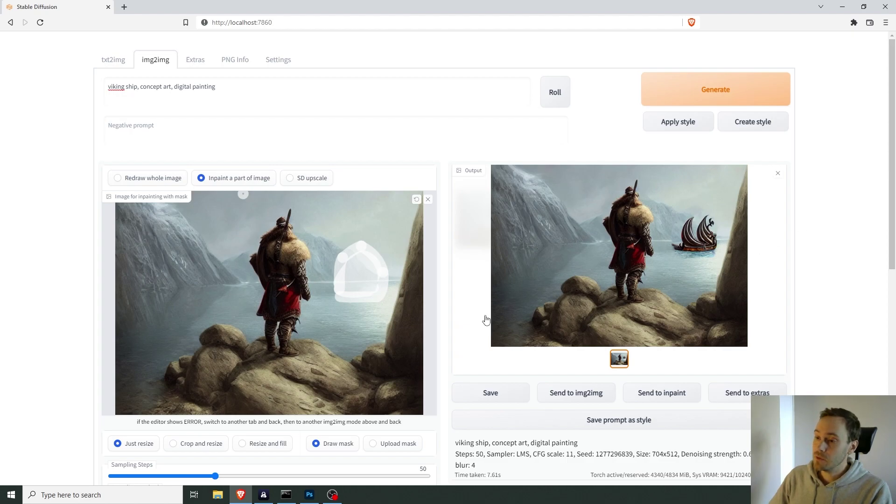
Brush extra mask strokes between the viking and the masked area, and switch the mask source to Upload mask
scroll(464, 303, down, 1)
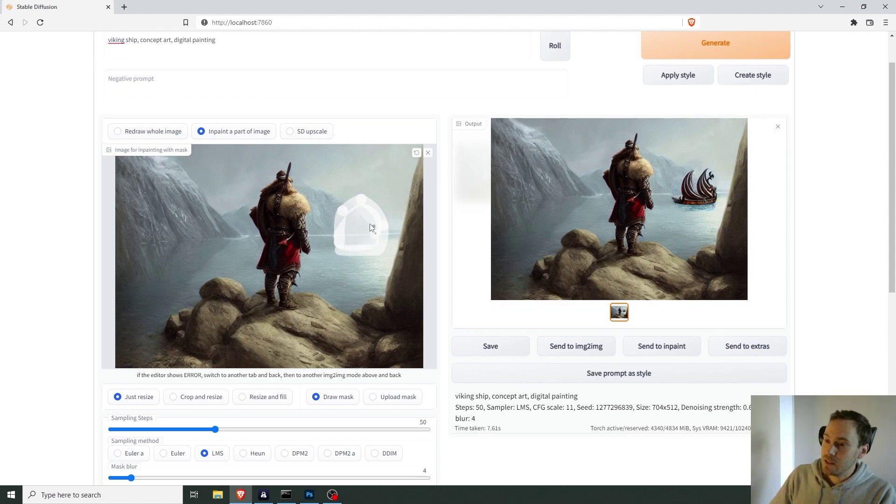
drag(354, 219, 375, 208)
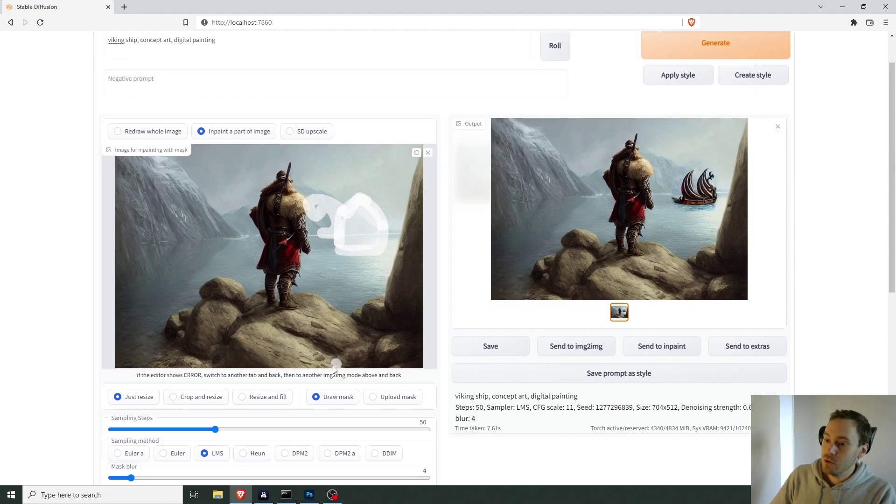
click(390, 401)
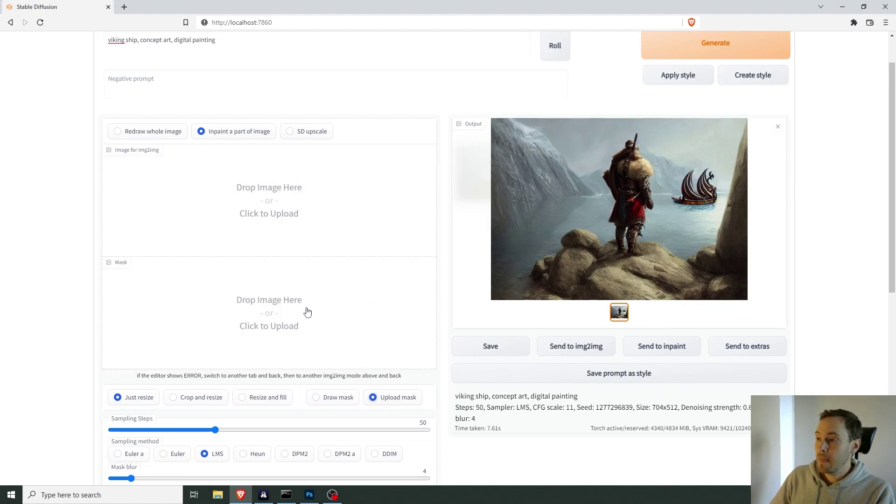
In Photoshop, add a new layer to Viking.jpg and outline a house-shaped Polygonal Lasso selection about 131 by 166 px over the water beside the viking
click(310, 497)
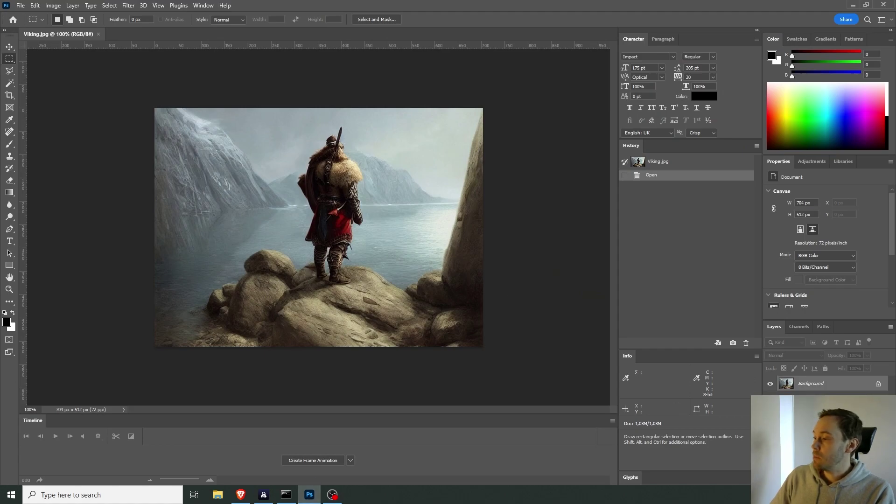
key(ctrl+shift+alt+n)
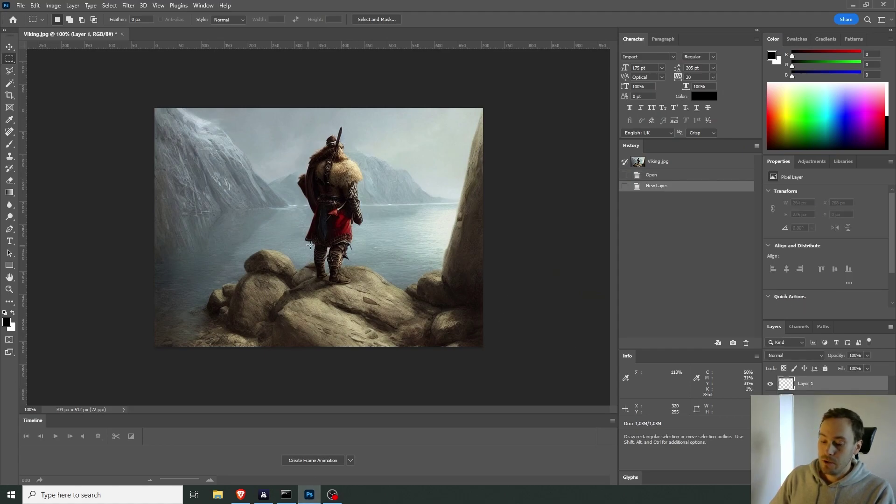
key(l)
scroll(392, 221, up, 1)
click(391, 220)
click(459, 181)
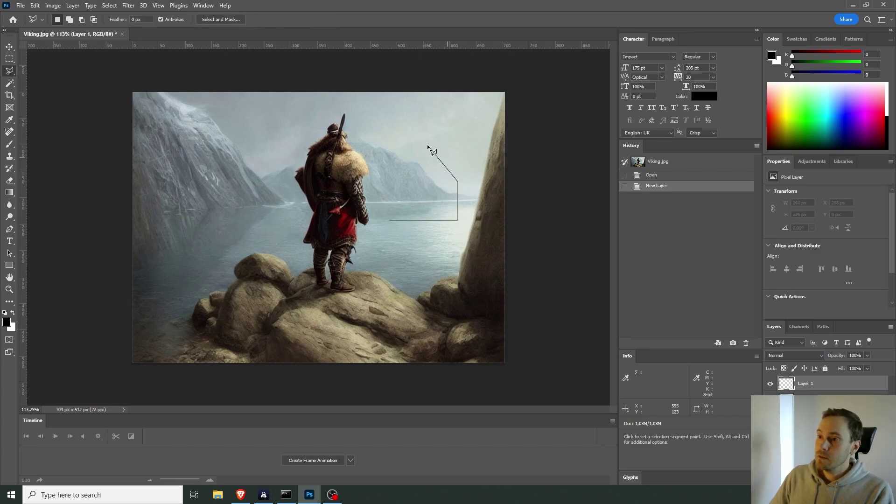
click(388, 218)
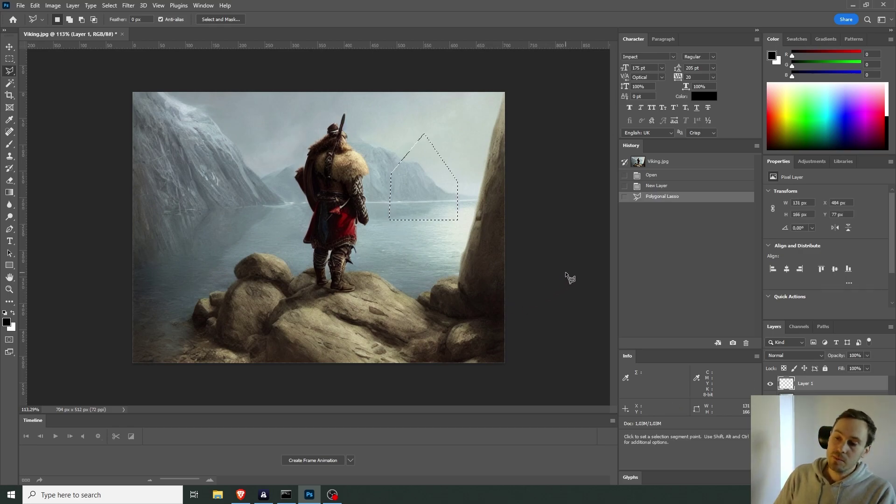
key(alt+Tab)
key(alt+Tab)
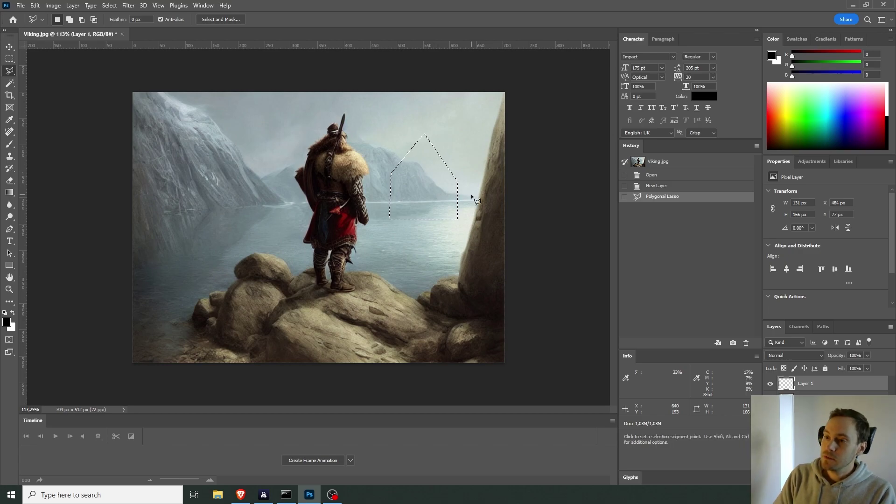
Fill the house-shaped selection with white and the rest of the layer with black, and deselect
key(alt+BackSpace)
key(ctrl+BackSpace)
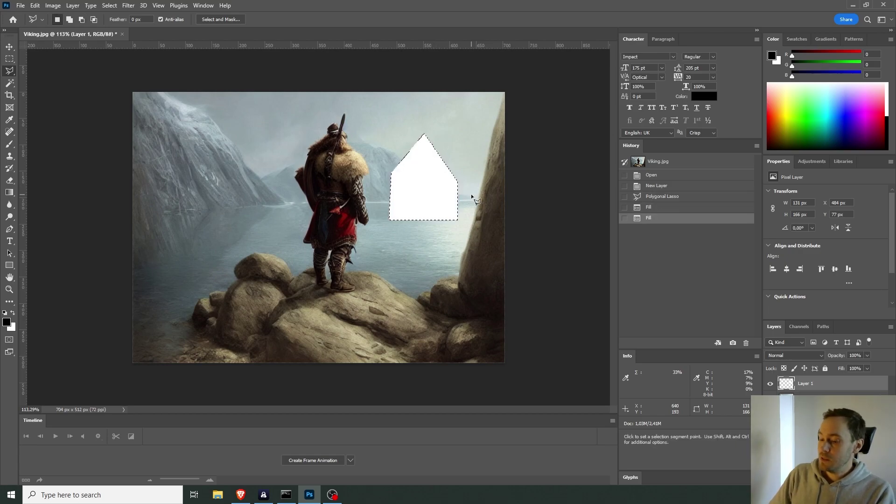
key(ctrl+shift+i)
key(alt+BackSpace)
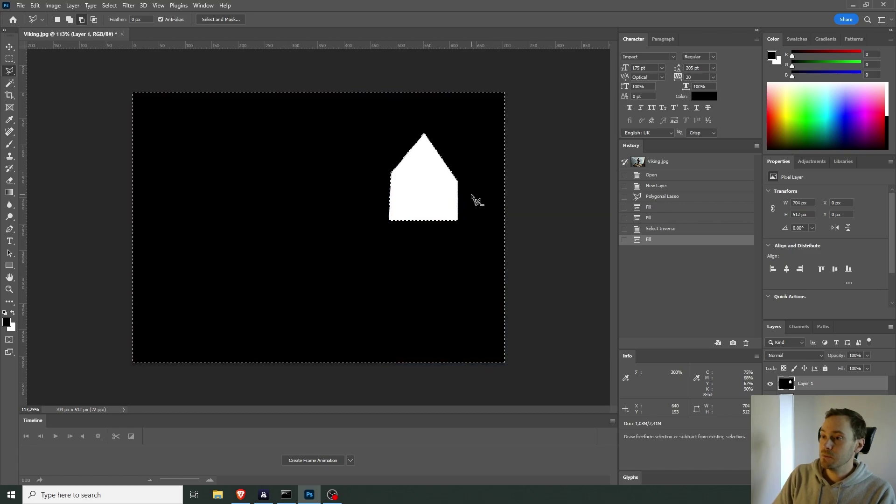
key(ctrl+d)
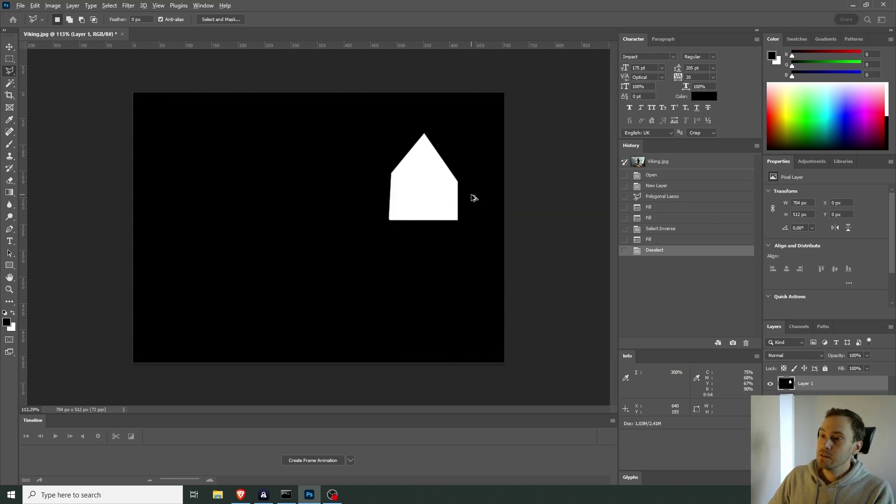
Export the black-and-white mask at 704 by 512 px as a JPG named Vikingmask
key(ctrl+alt+shift+w)
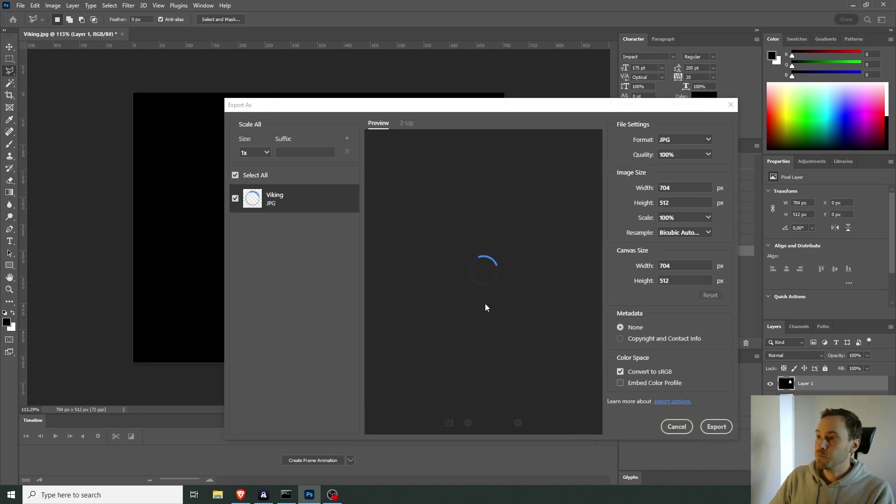
click(716, 426)
text(Viking)
key(Return)
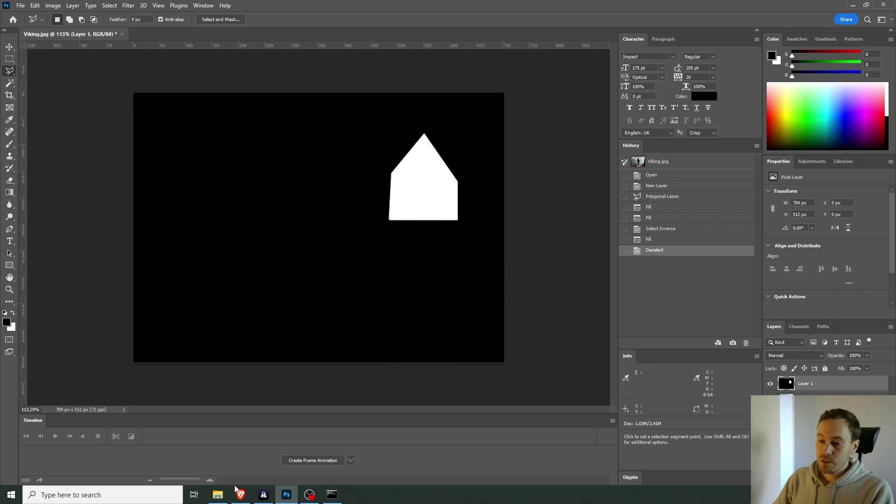
Switch to Stable Diffusion in the browser and load Viking.jpg as the source image and Vikingmask.jpg as the mask
click(240, 494)
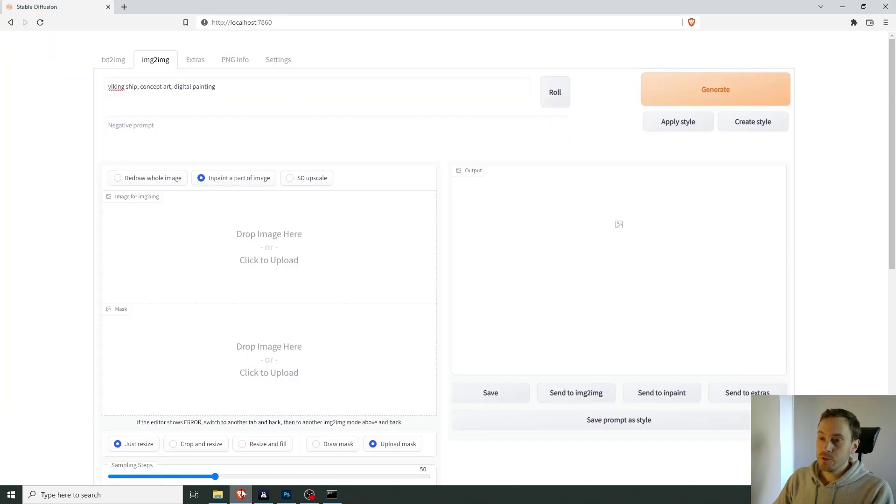
click(353, 230)
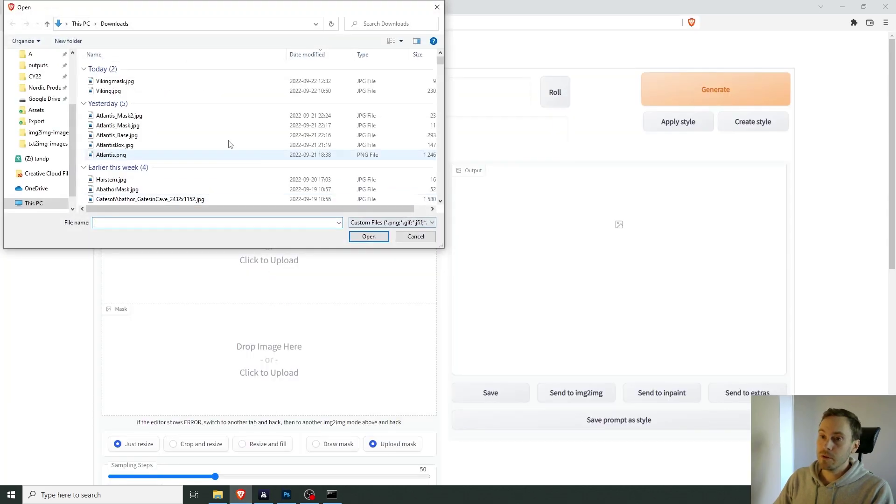
double_click(126, 91)
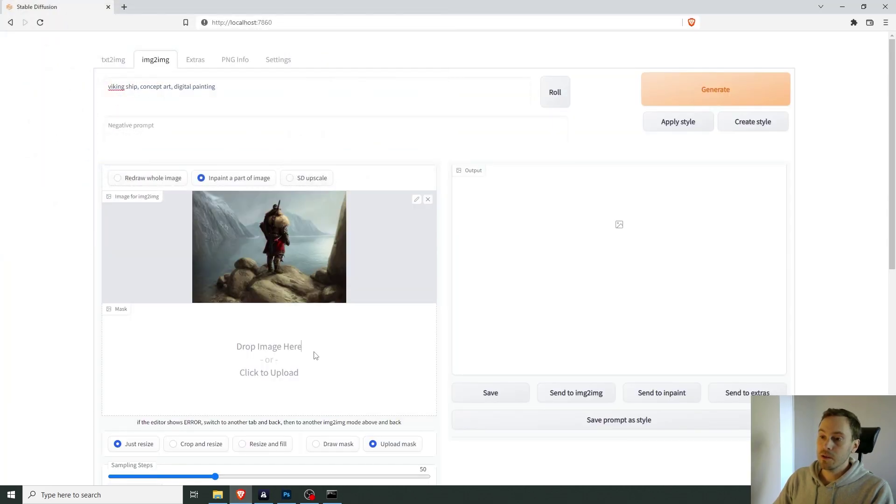
click(314, 355)
double_click(136, 82)
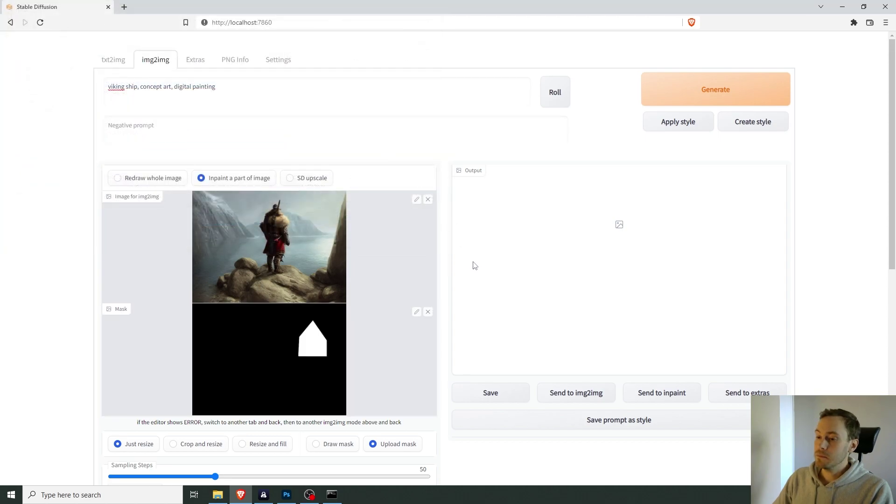
Try the Inpaint not masked masking mode and return to Inpaint masked
scroll(472, 267, down, 6)
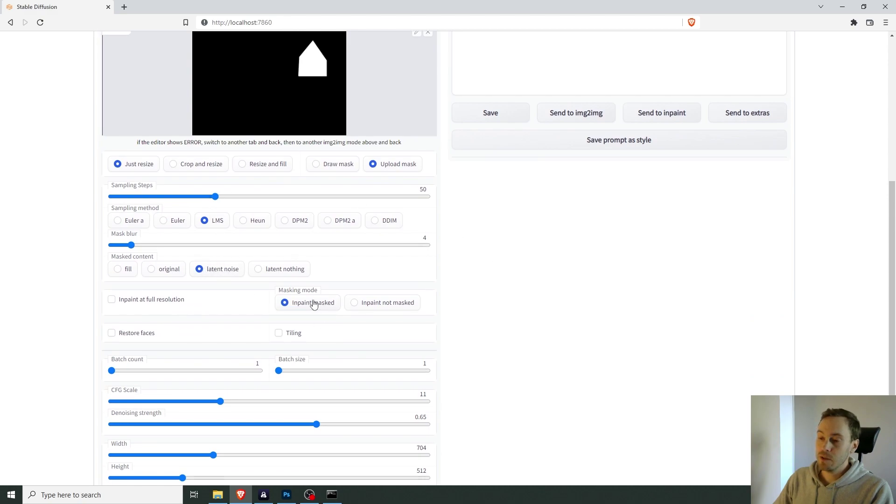
scroll(314, 304, up, 1)
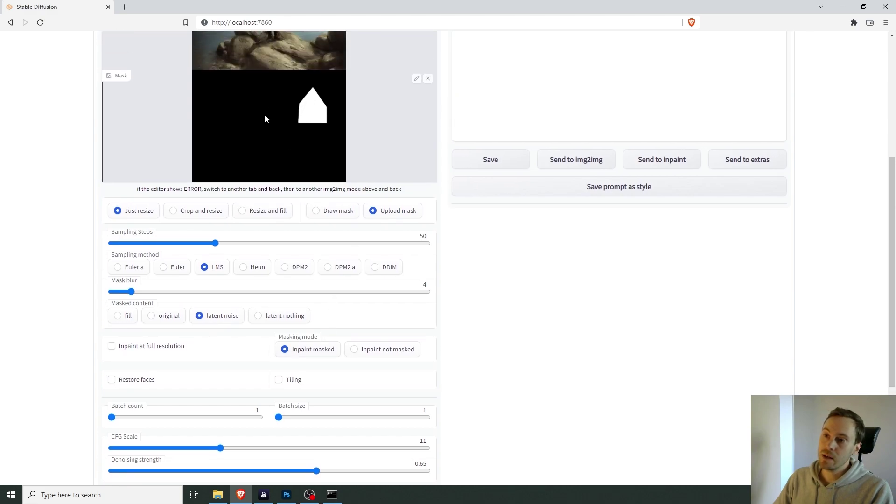
click(354, 352)
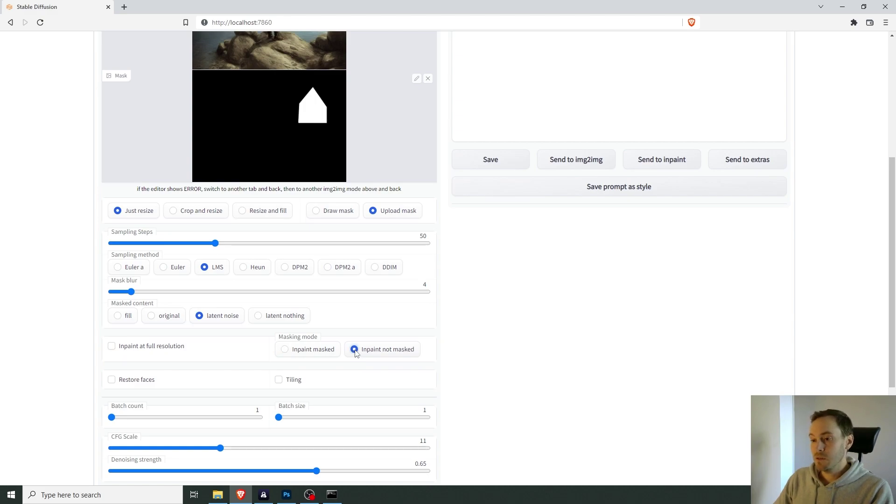
click(287, 352)
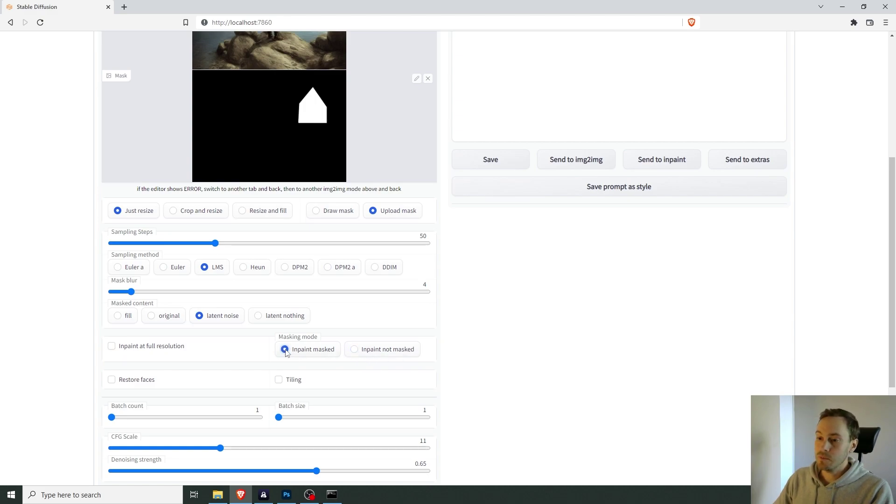
Generate an inpainted image with the uploaded mask and enlarge the result
scroll(473, 346, up, 5)
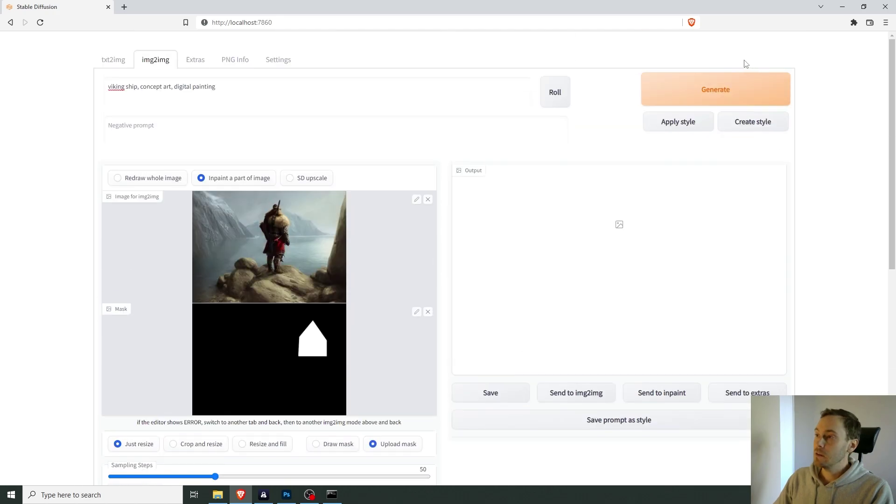
click(726, 89)
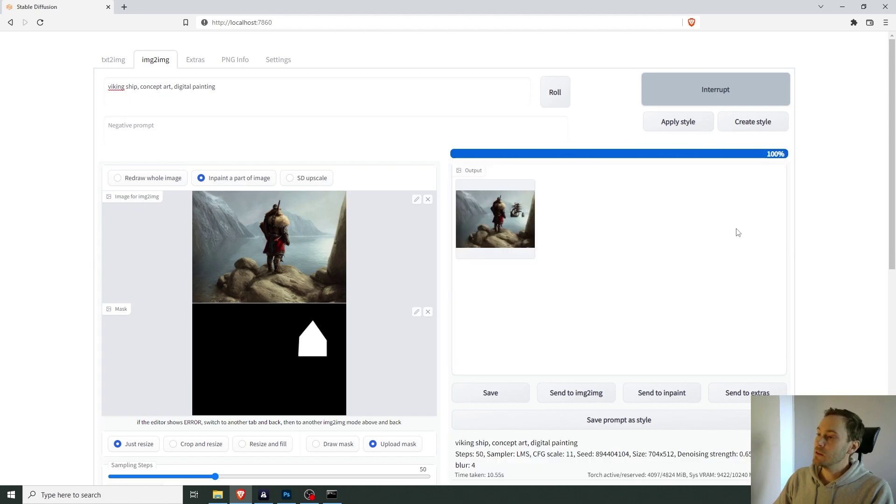
click(501, 233)
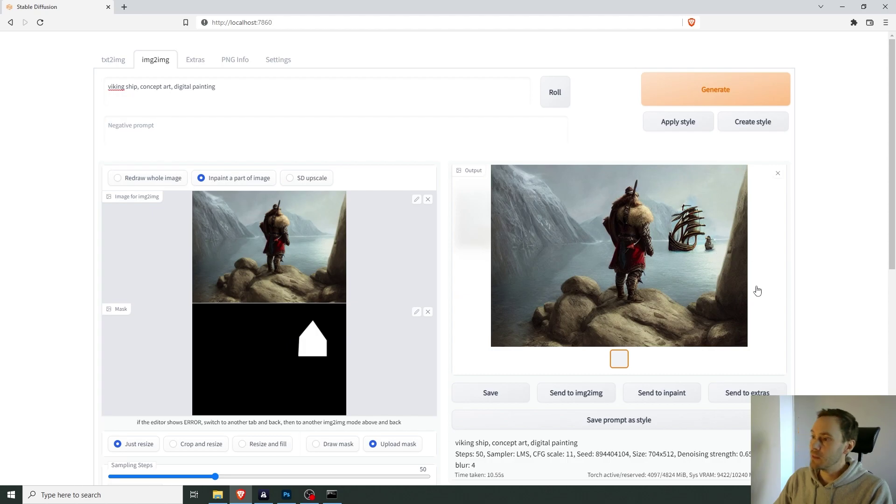
Set the masking mode to Inpaint not masked and generate an image with the inverted mask area
scroll(381, 308, down, 1)
scroll(380, 308, down, 7)
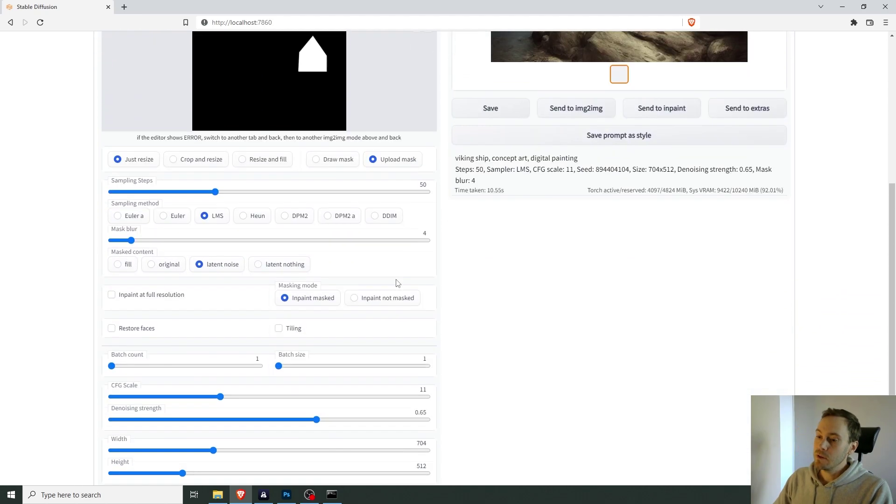
click(355, 257)
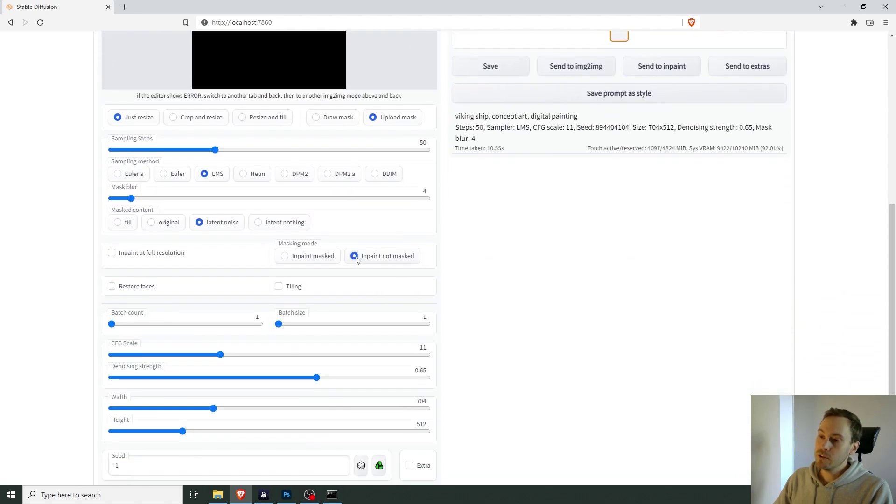
scroll(620, 326, up, 7)
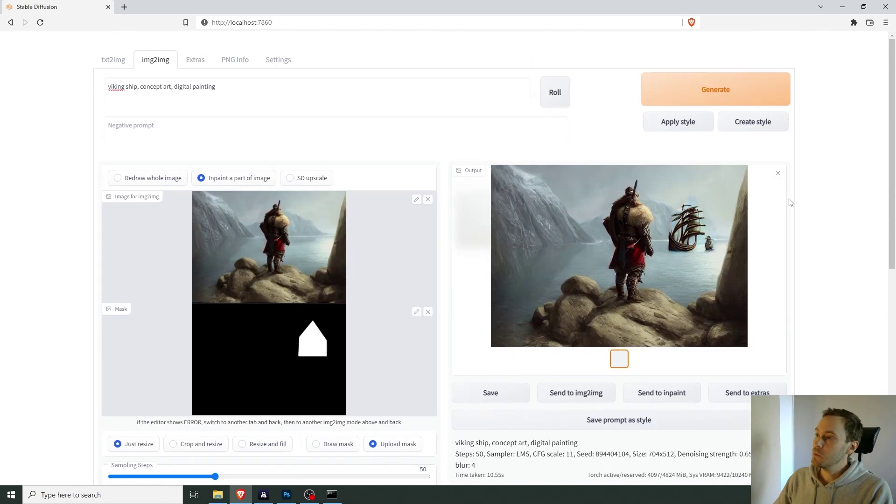
click(721, 90)
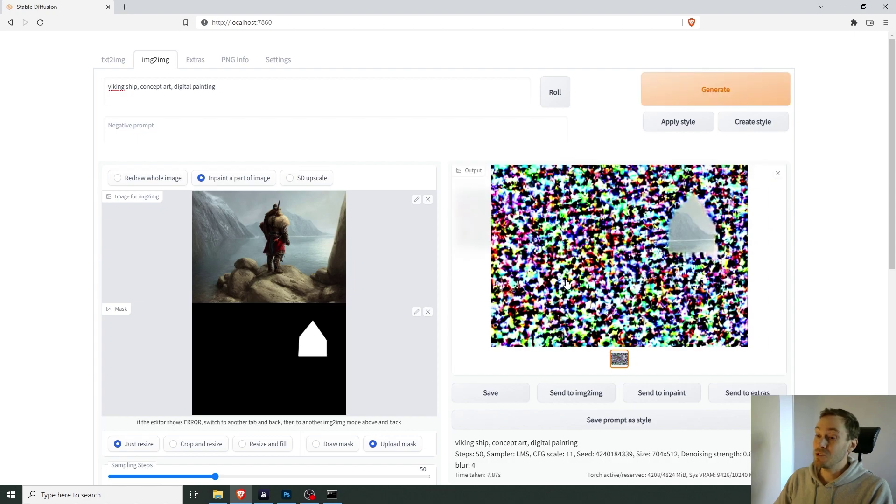
Set the masking mode back to Inpaint masked and generate another version
scroll(563, 284, down, 4)
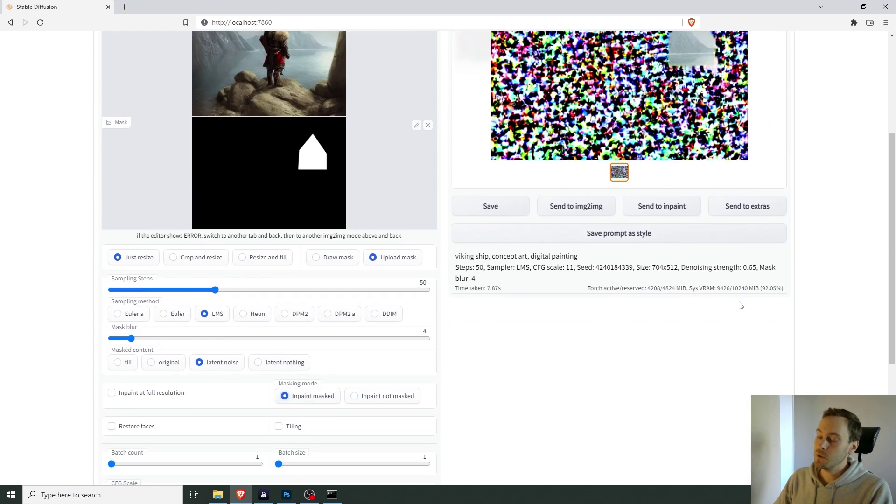
scroll(744, 298, up, 4)
click(751, 90)
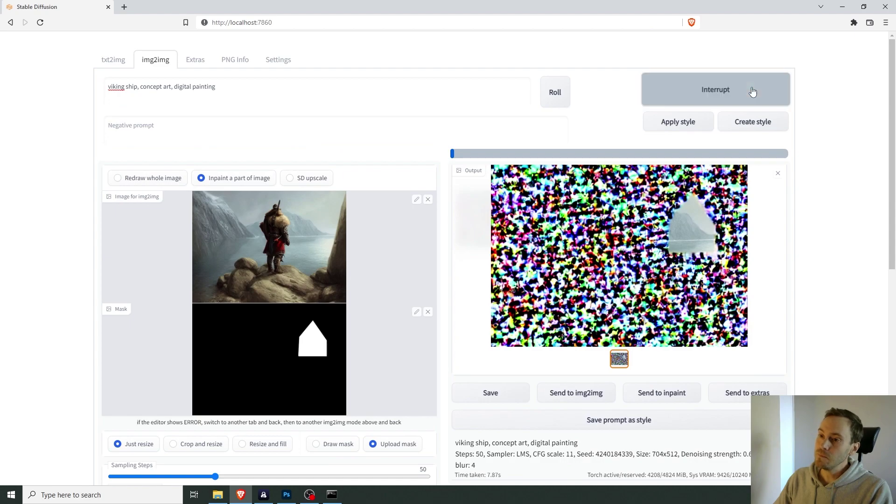